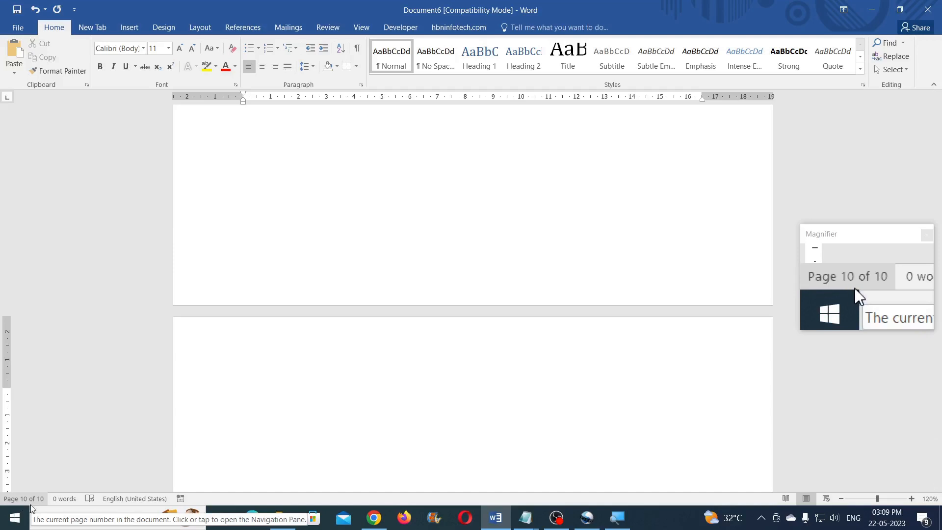
Step: Insert page numbering that starts on page 5 with the custom hbninfotech.com Insert Page Number Here command
scroll(475, 300, "up", 14)
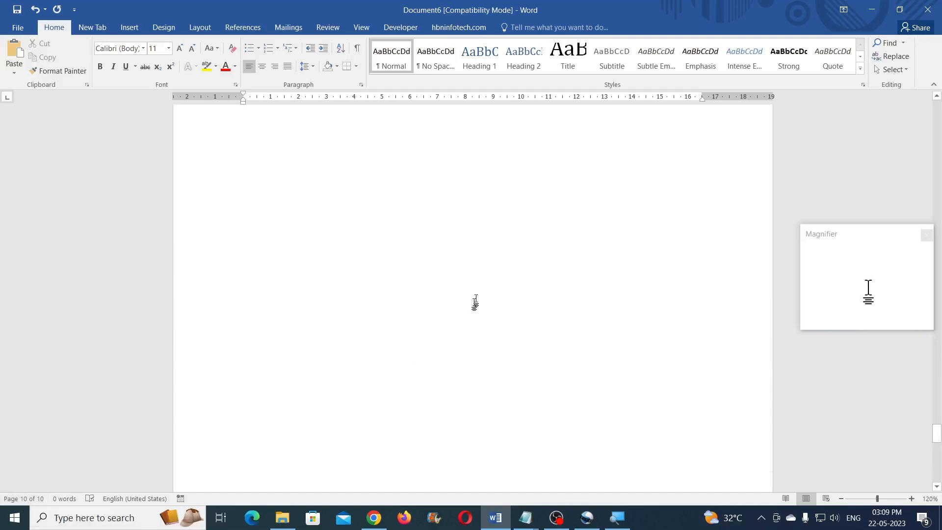
scroll(477, 298, "up", 10)
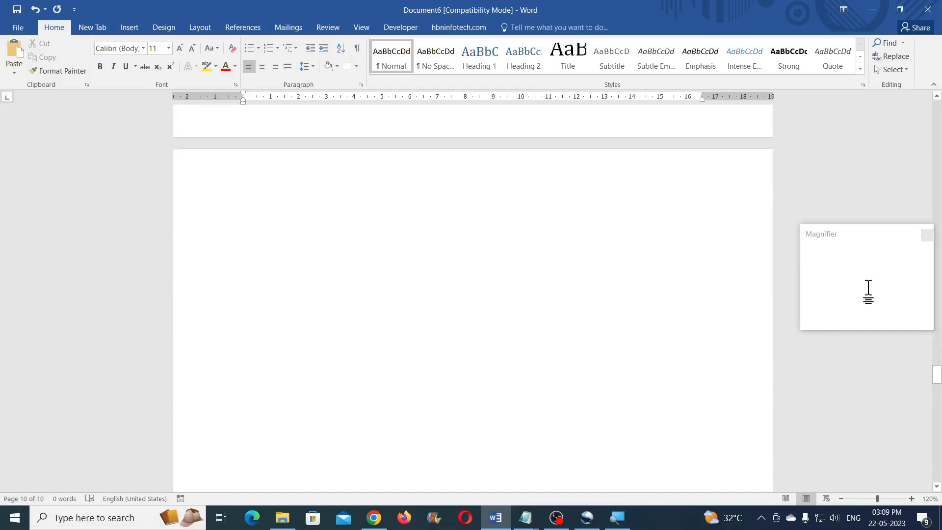
scroll(473, 298, "up", 8)
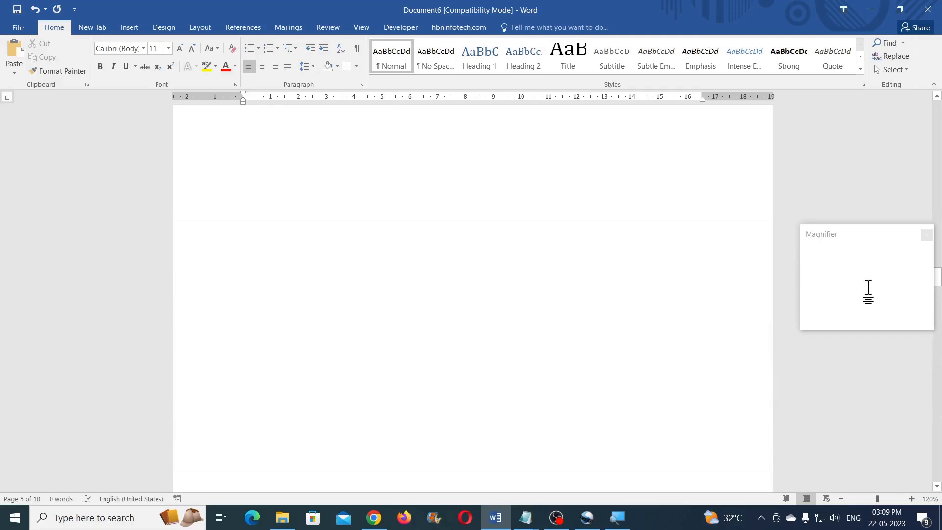
scroll(474, 294, "down", 4)
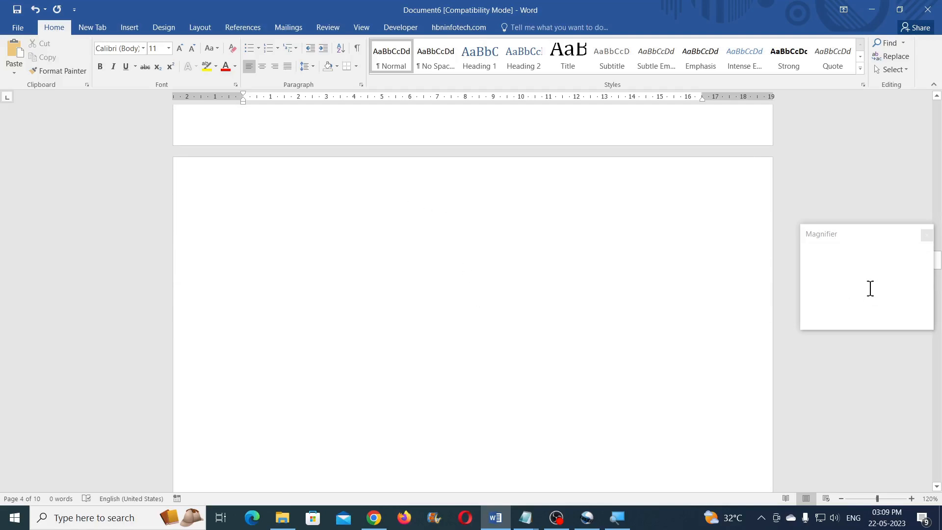
left_click(385, 233)
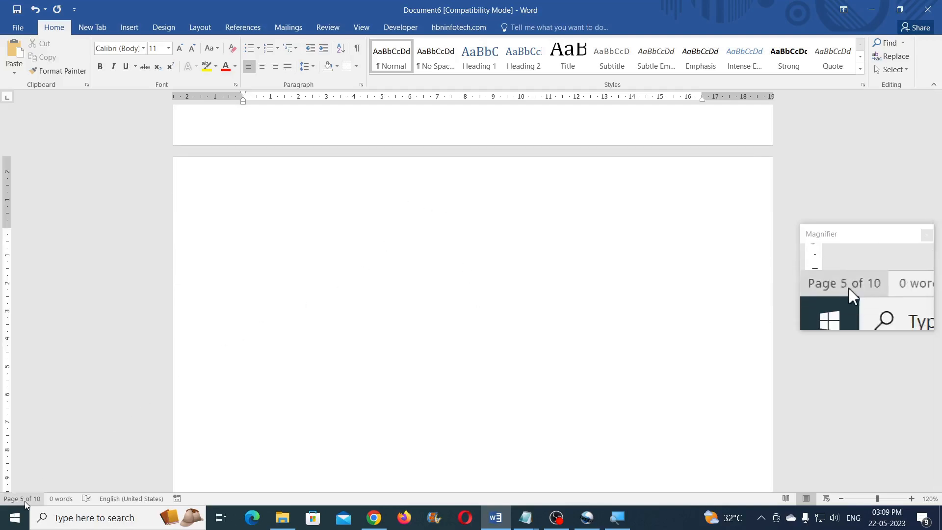
left_click(447, 33)
left_click(33, 62)
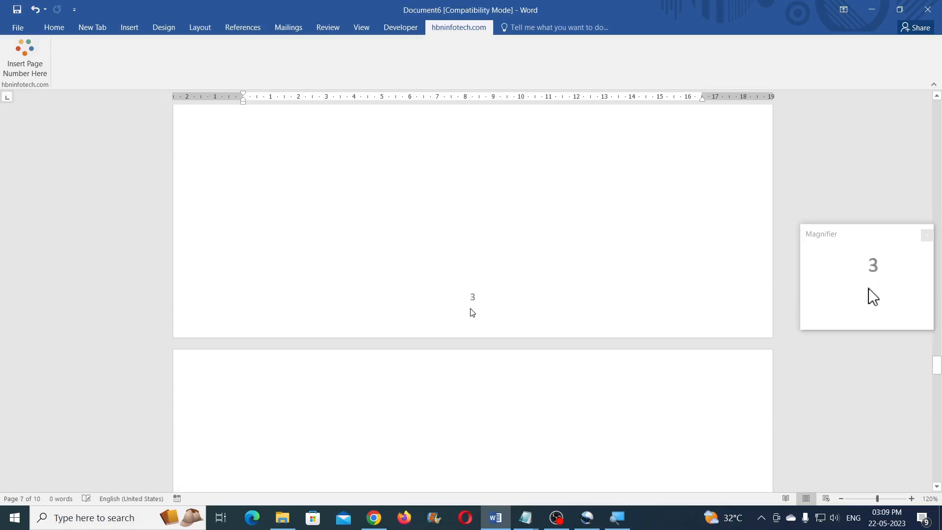
Step: Examine the page footers before and after page 5 to check where the numbering starts and how it continues
scroll(473, 301, "down", 10)
scroll(472, 308, "up", 5)
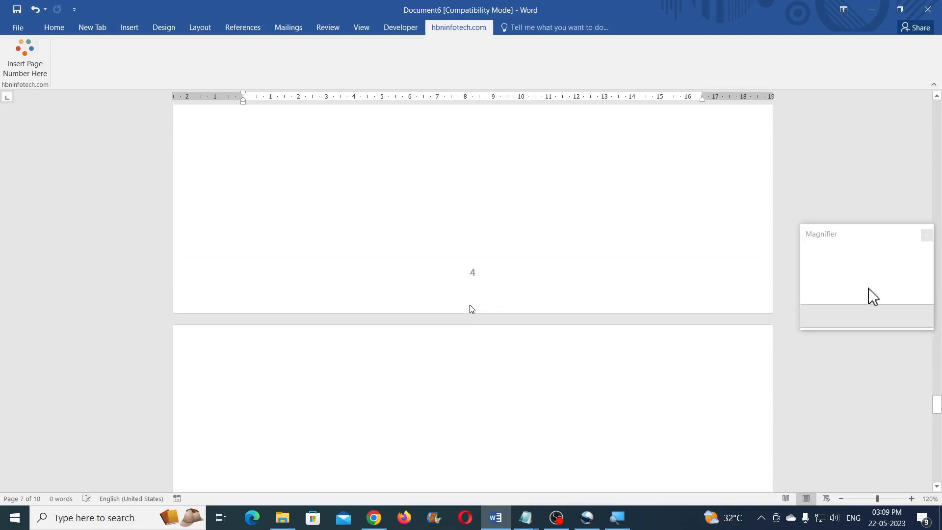
scroll(514, 282, "up", 15)
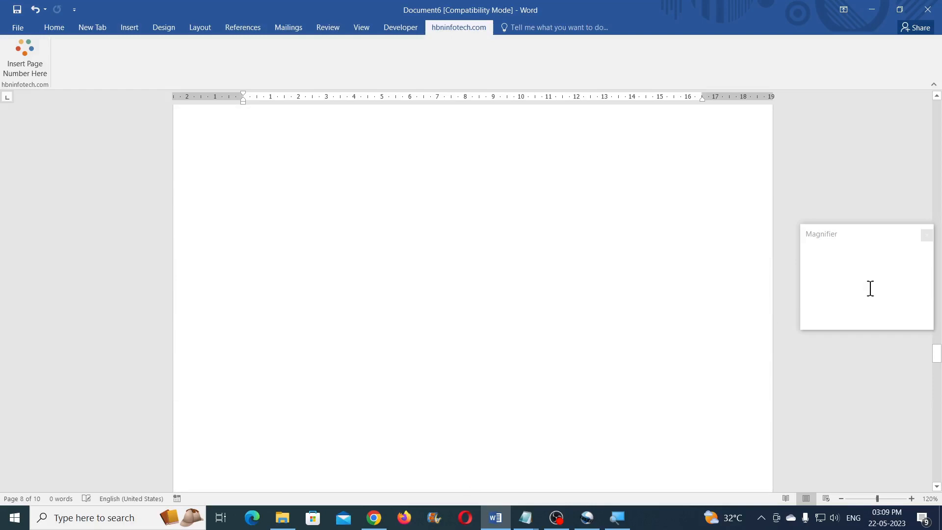
scroll(485, 284, "up", 12)
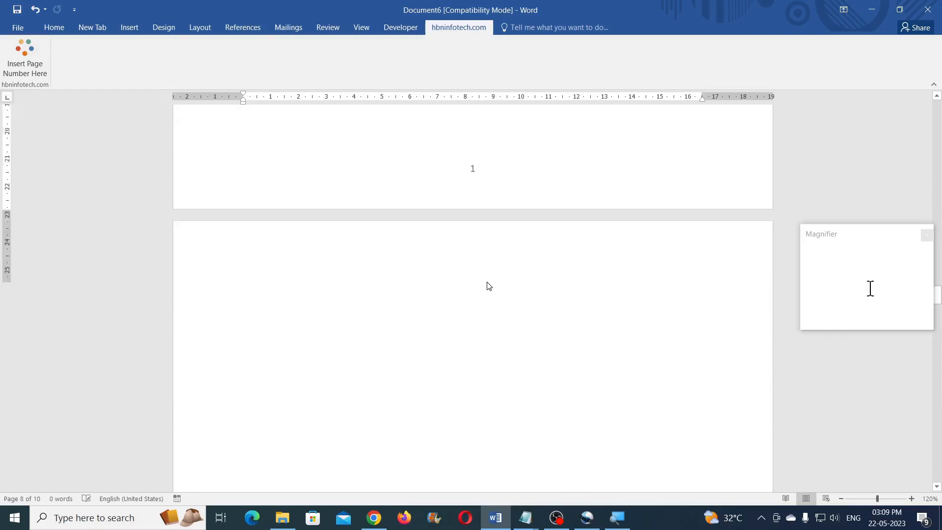
scroll(510, 279, "up", 15)
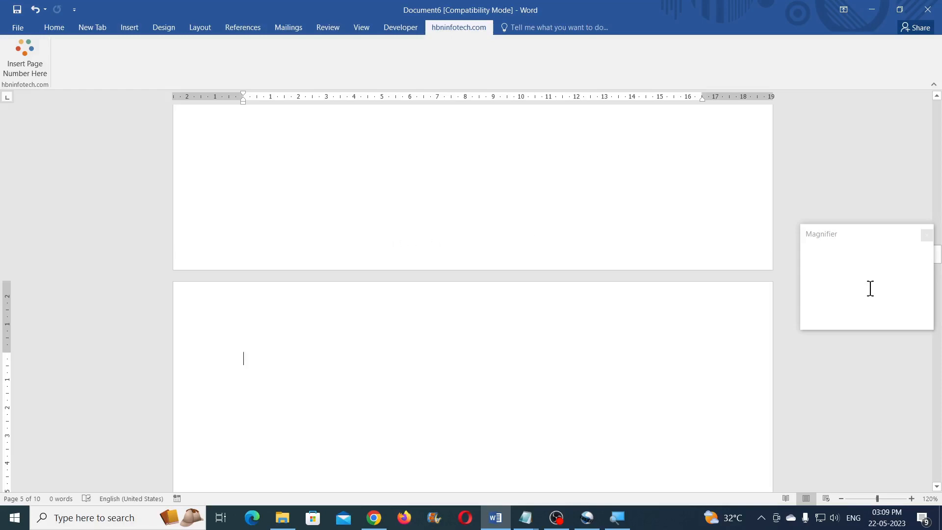
scroll(376, 259, "up", 10)
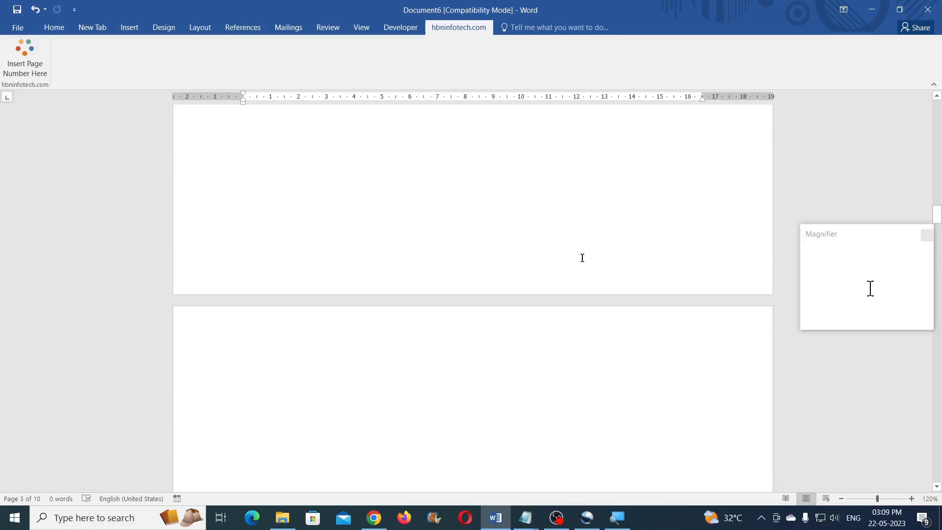
scroll(515, 269, "down", 14)
scroll(513, 273, "down", 14)
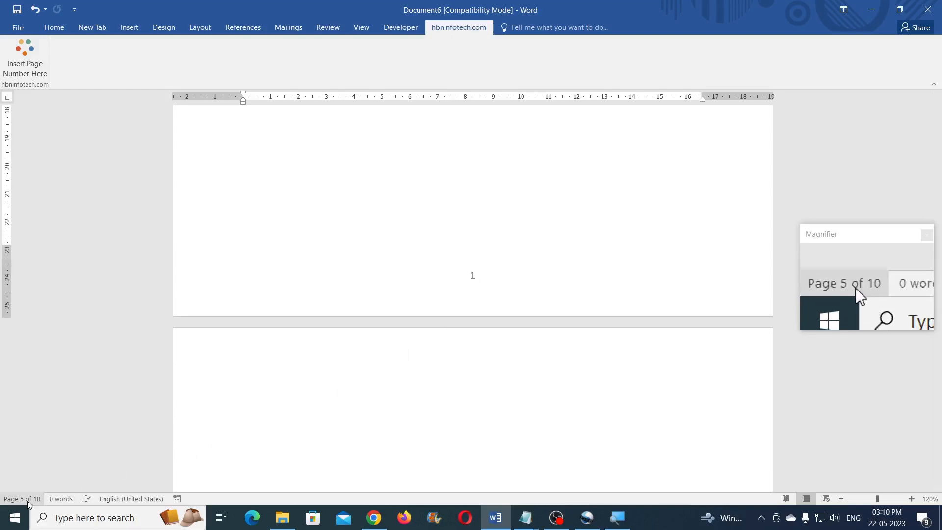
scroll(480, 343, "down", 12)
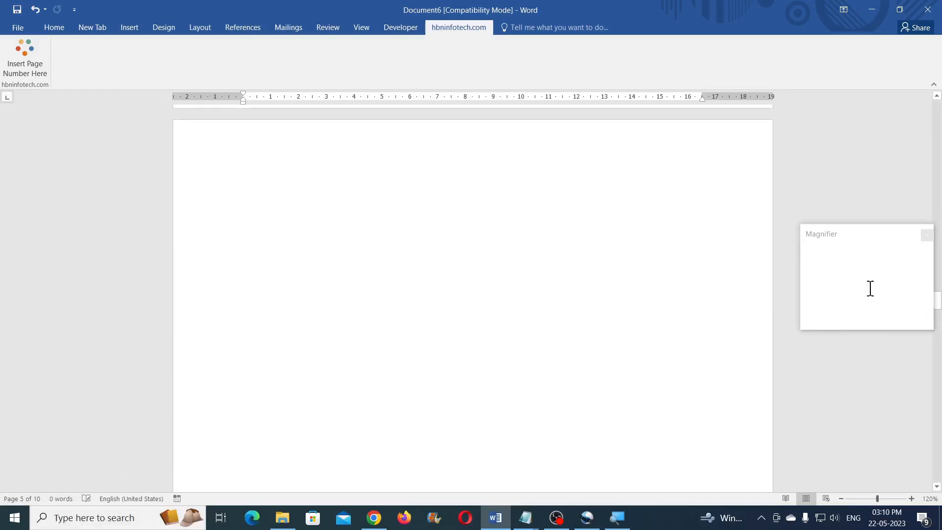
scroll(480, 343, "down", 12)
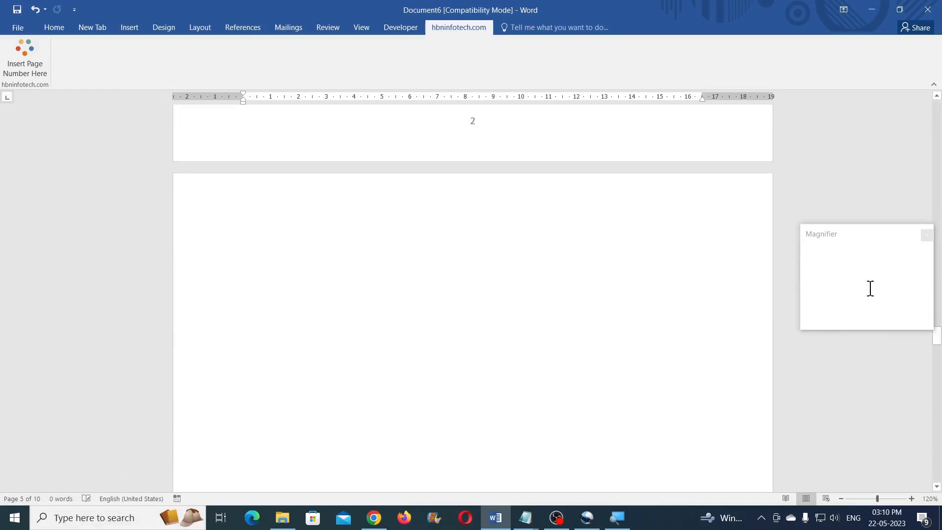
scroll(485, 342, "down", 3)
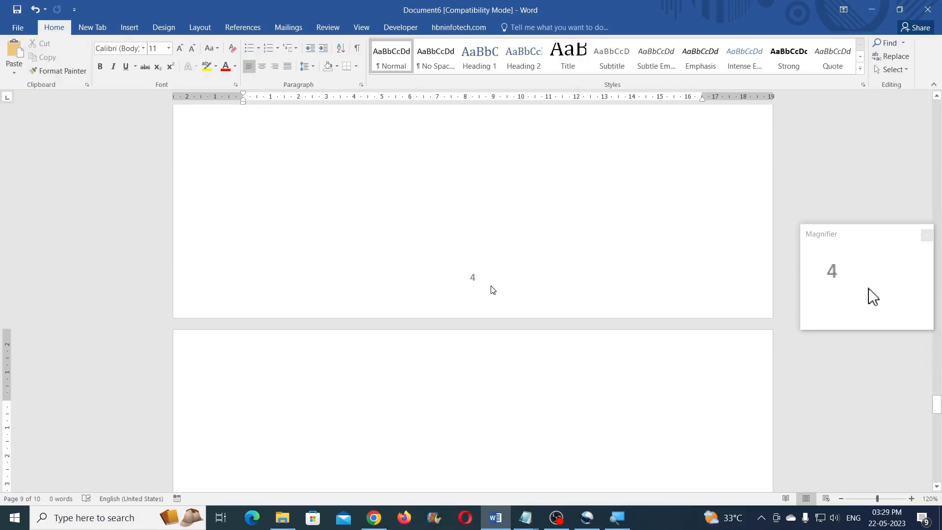
scroll(491, 287, "down", 3)
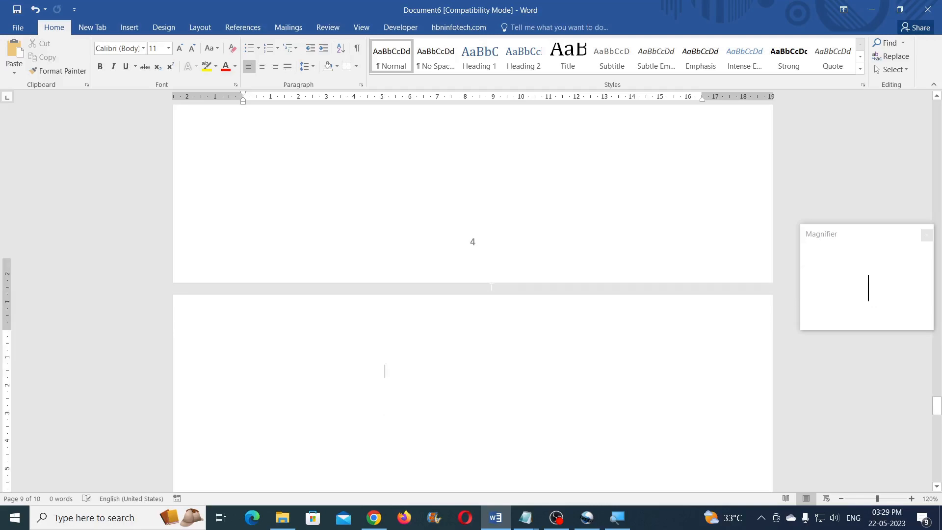
scroll(488, 286, "up", 2)
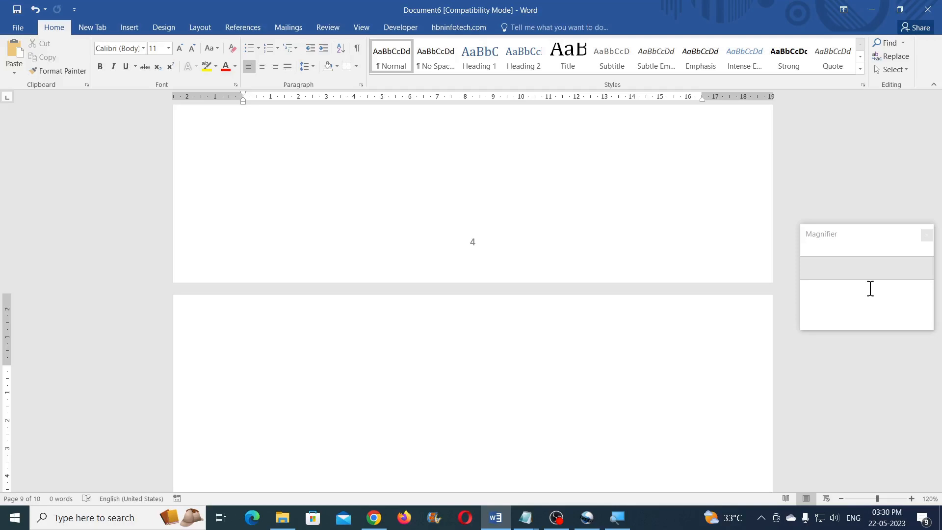
Step: Open the On-Screen Keyboard and use it to bring up the Visual Basic for Applications editor
key("ctrl+super+o")
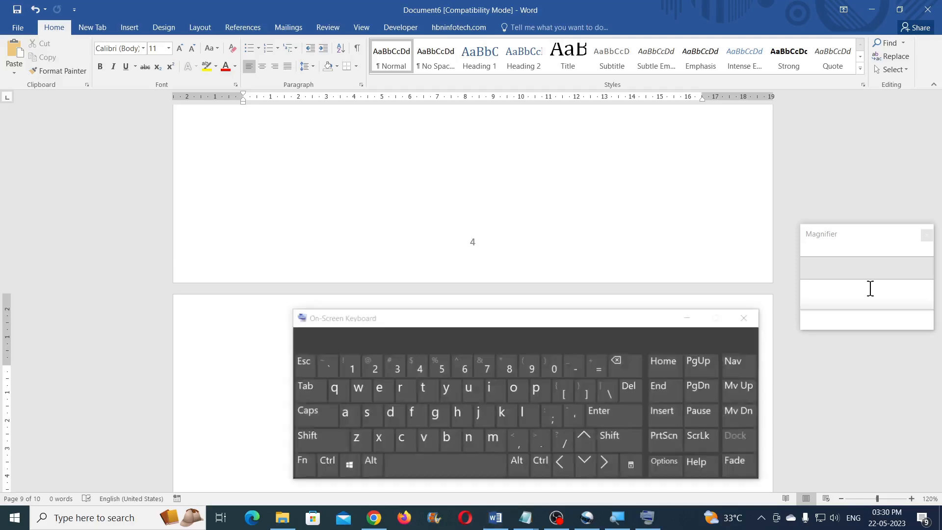
left_click(368, 464)
left_click(302, 464)
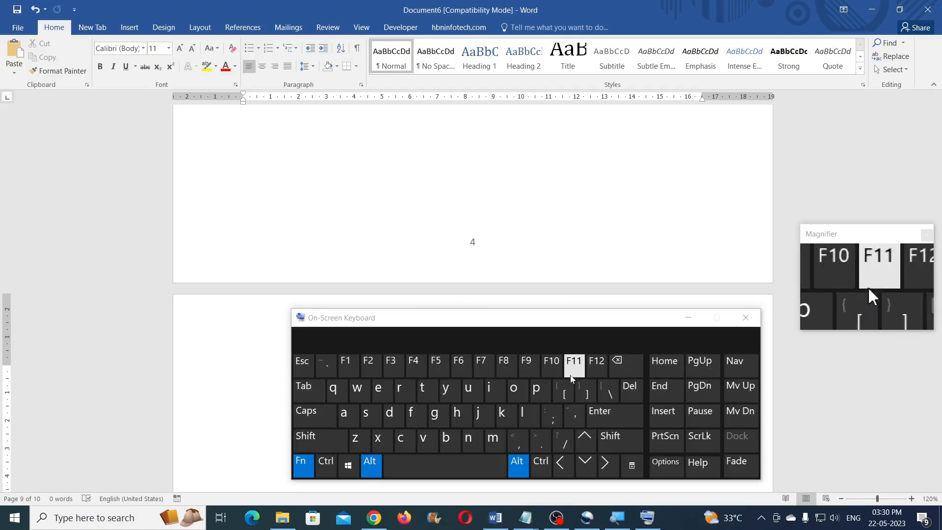
left_click(574, 363)
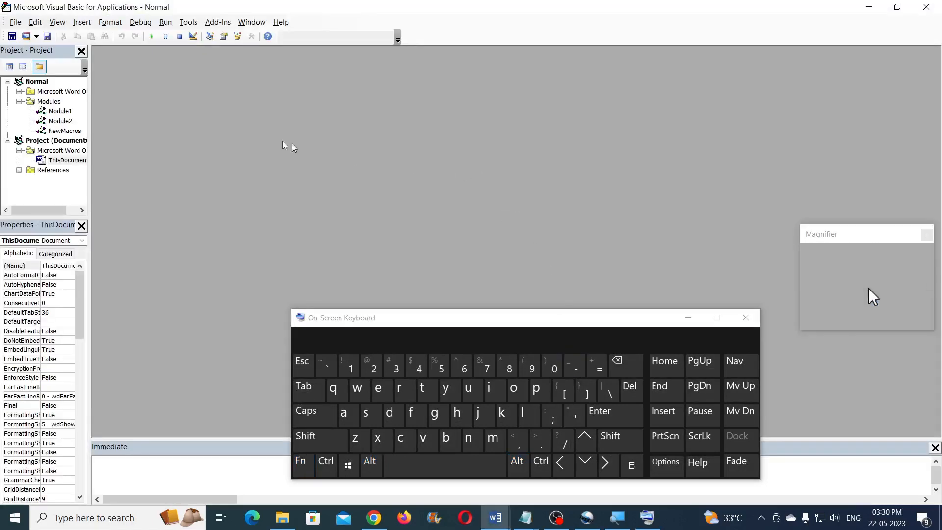
Step: Insert a new module into the Normal project and close the On-Screen Keyboard
left_click(40, 85)
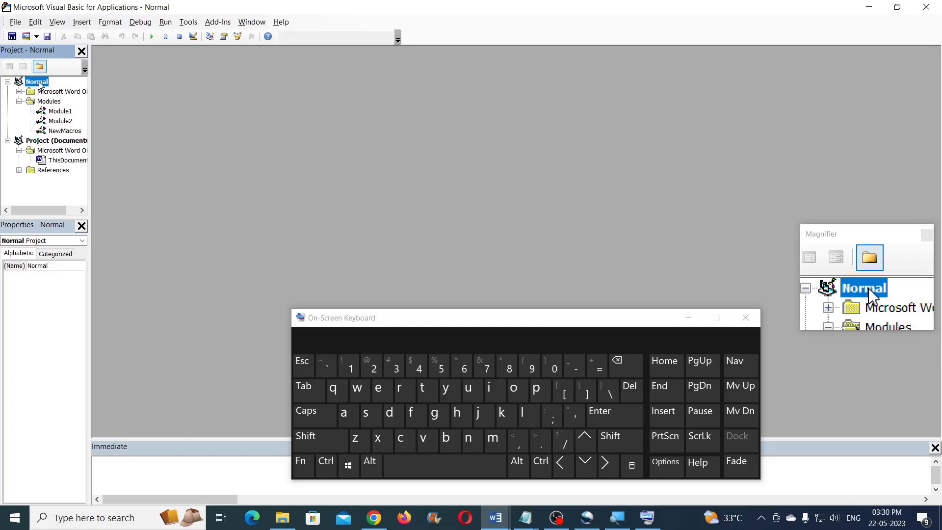
left_click(82, 22)
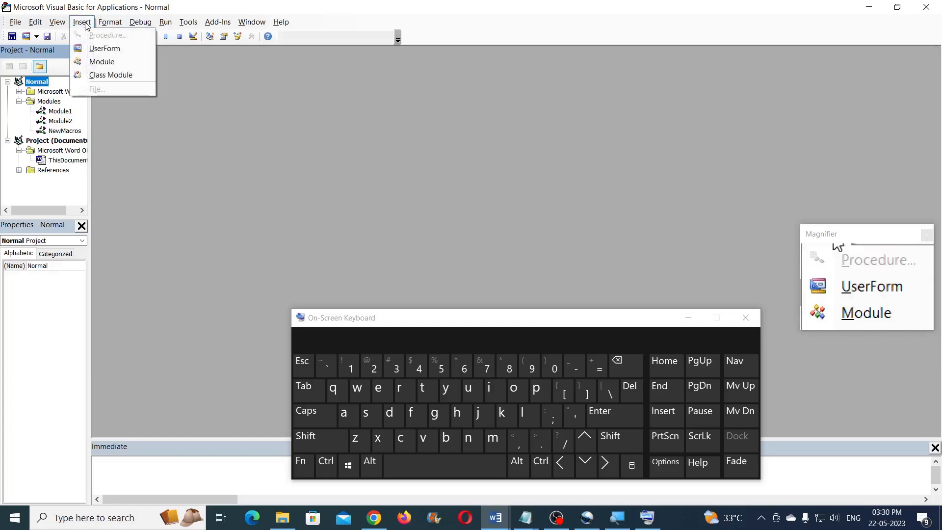
left_click(91, 62)
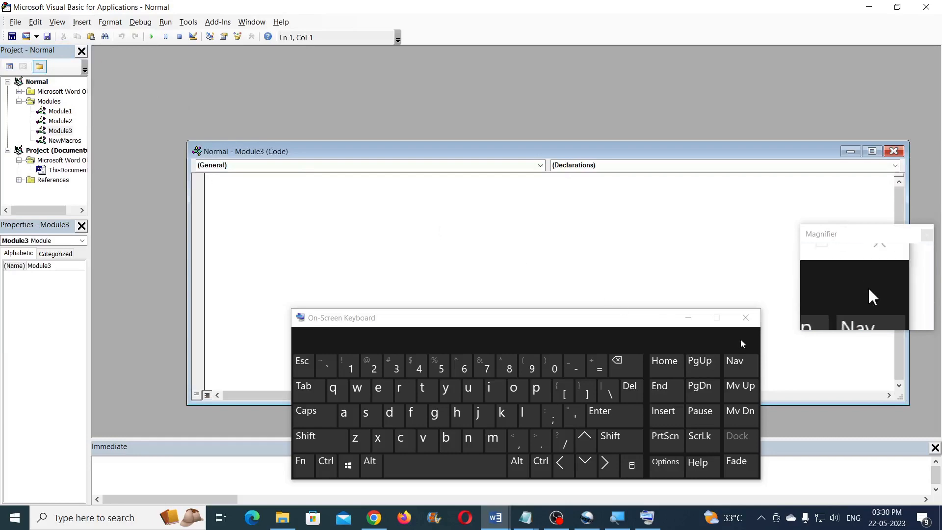
left_click(746, 317)
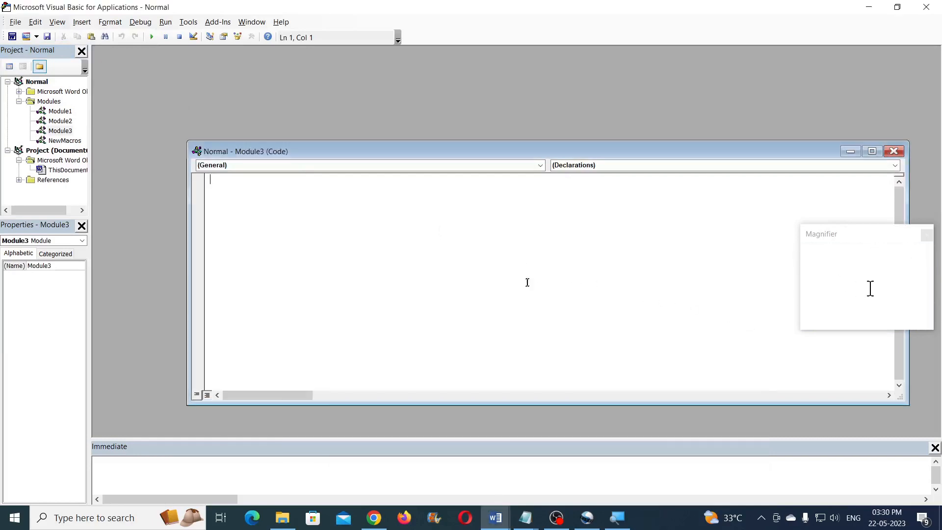
Step: Switch to Chrome and copy the selected PageNumInsert macro code from the hbninfotech.com page
left_click(373, 517)
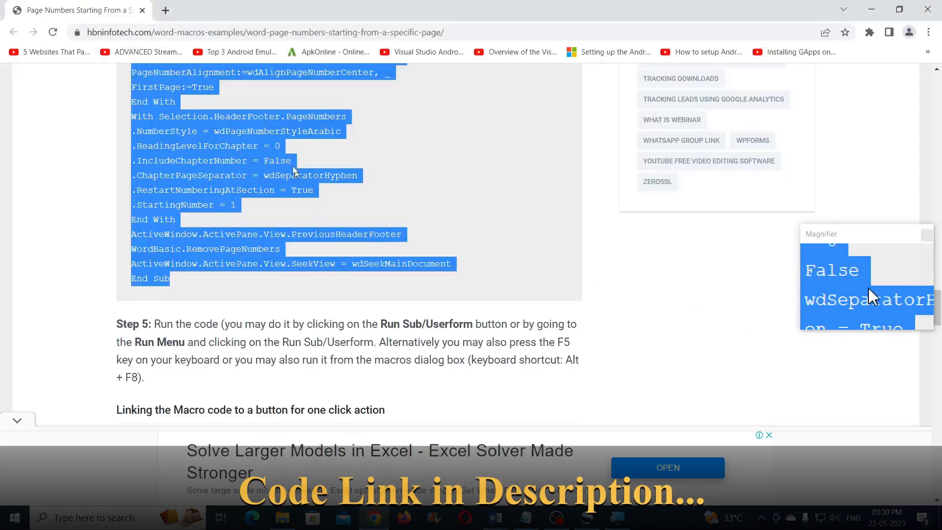
scroll(294, 171, "up", 3)
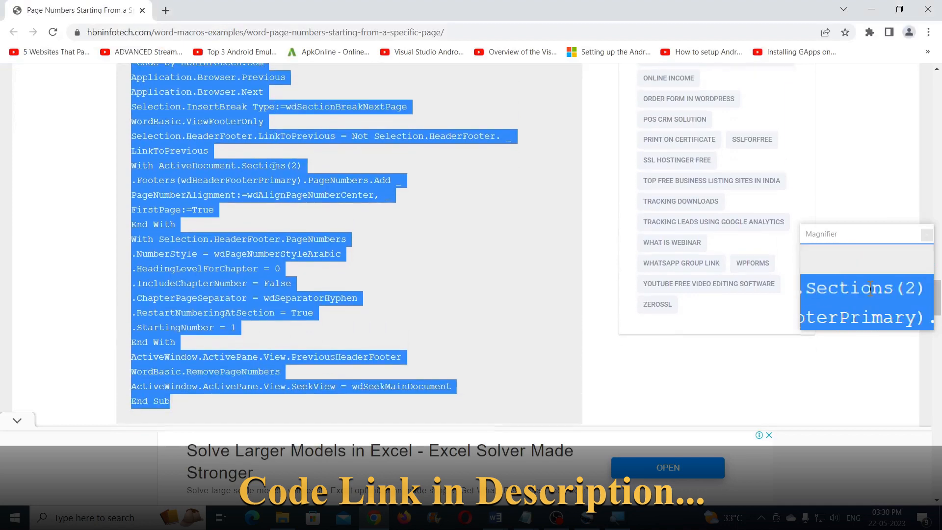
scroll(274, 166, "up", 1)
right_click(225, 147)
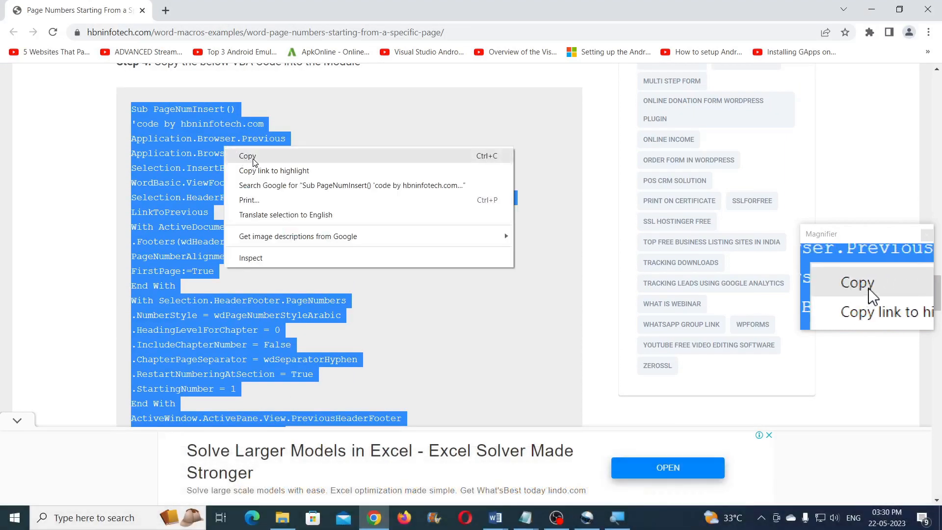
left_click(248, 156)
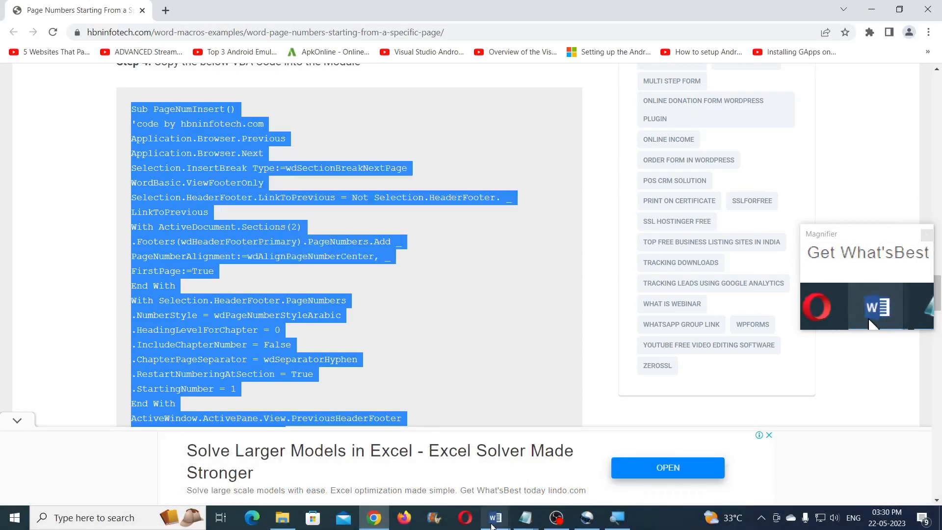
Step: Return to the Visual Basic editor and paste the PageNumInsert code into the empty module of the Normal project
mouse_move(492, 525)
left_click(561, 467)
right_click(292, 196)
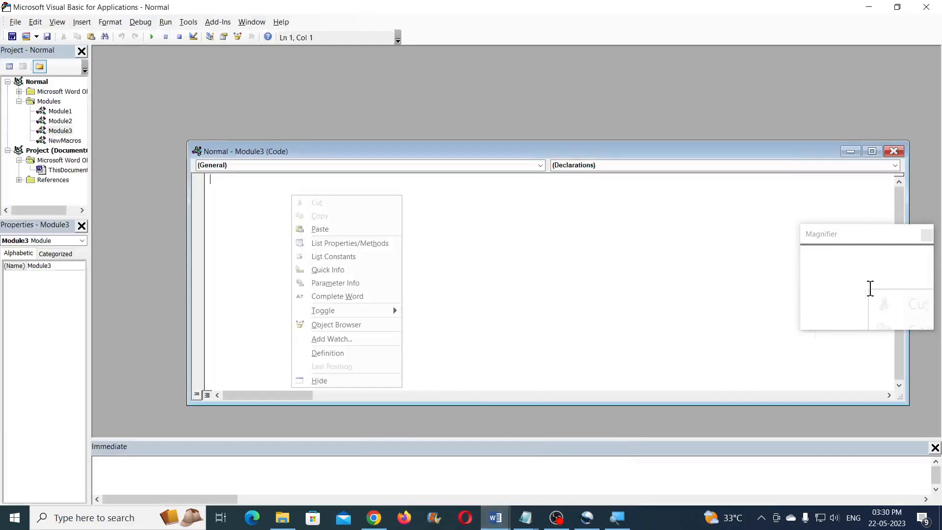
left_click(320, 229)
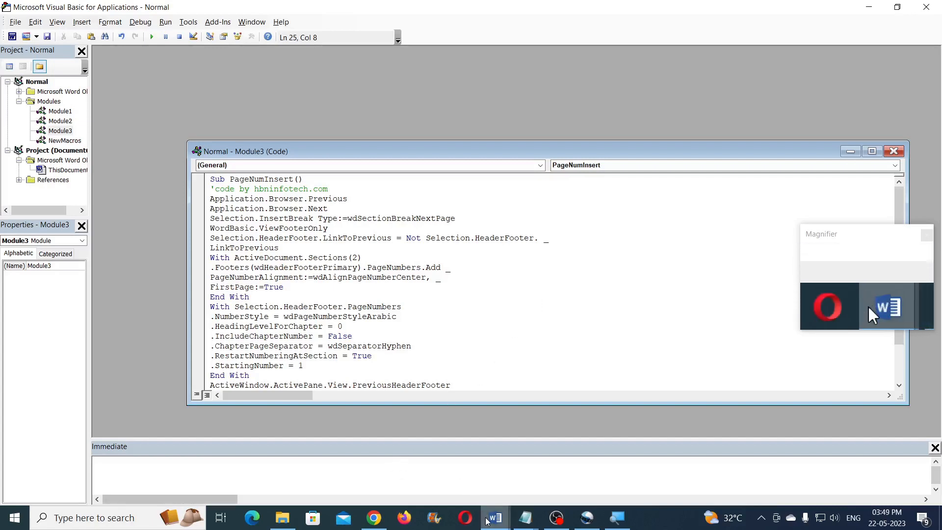
Step: Switch back to the Word document and add a new custom tab after Home in the ribbon customization options
mouse_move(487, 519)
left_click(461, 473)
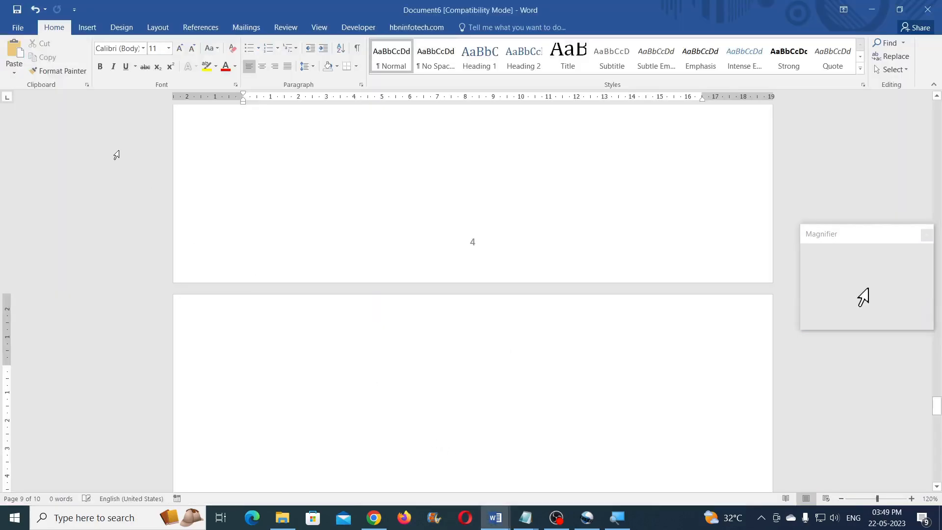
left_click(20, 29)
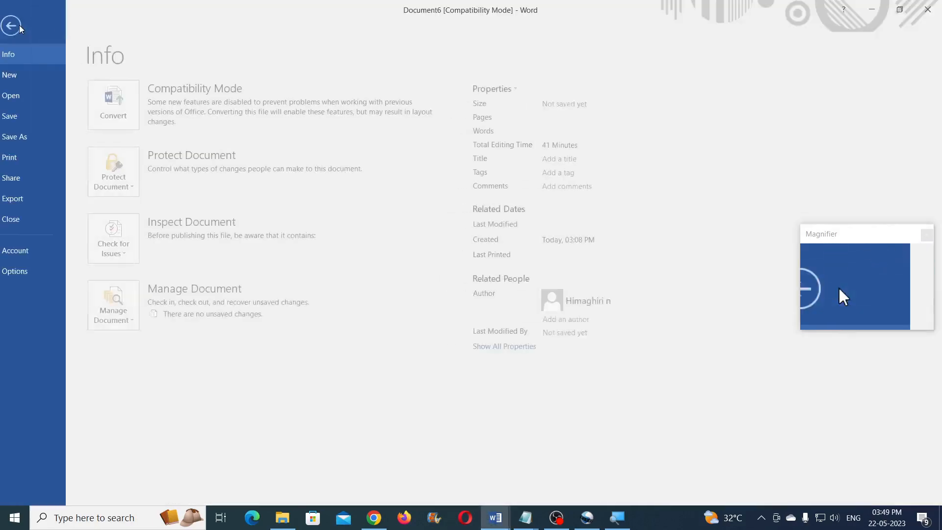
left_click(43, 274)
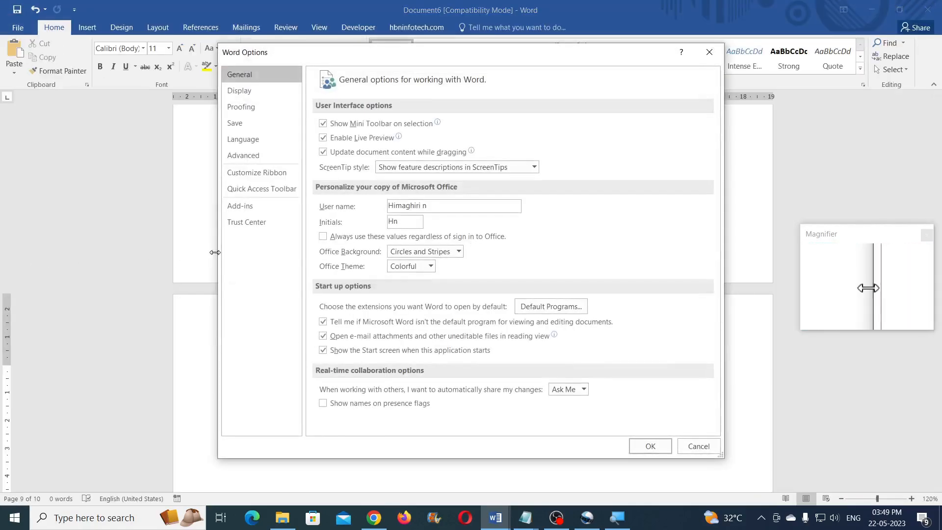
left_click(283, 176)
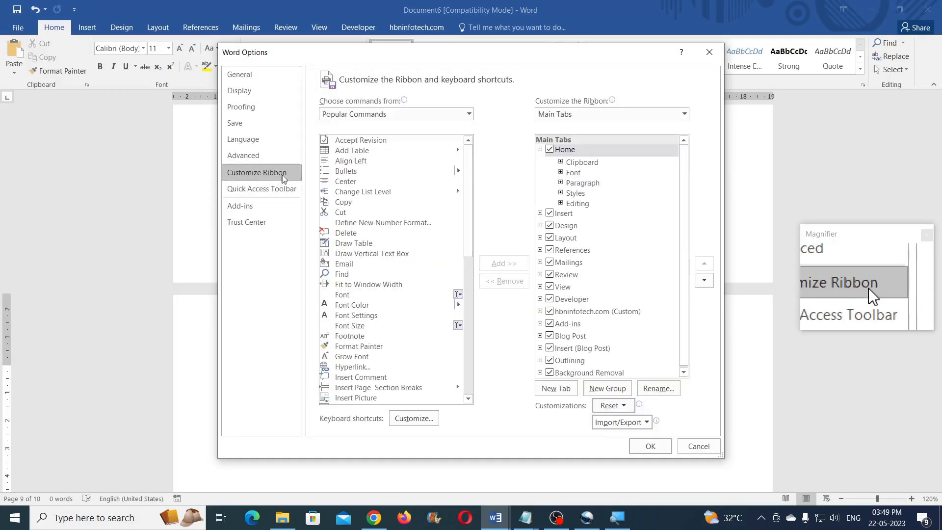
left_click(569, 389)
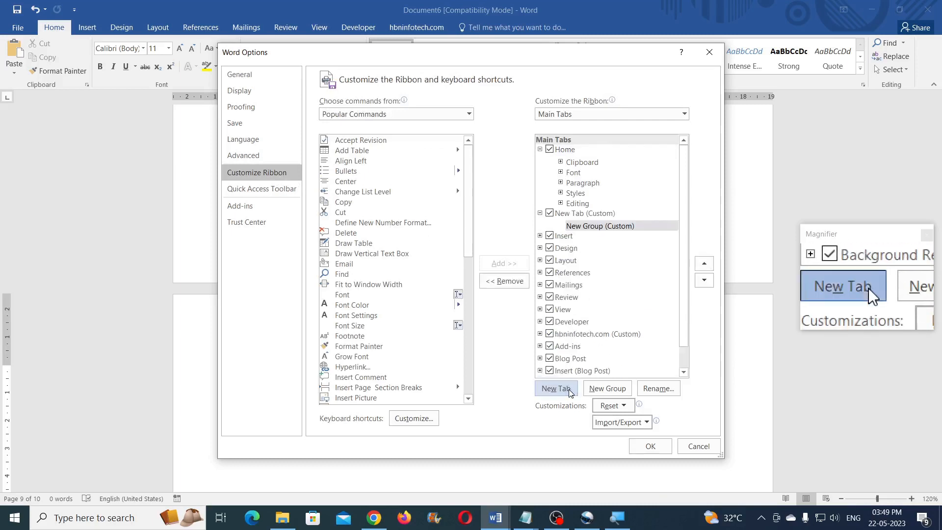
Step: Rename the new custom ribbon tab to HBN TAB2
right_click(587, 214)
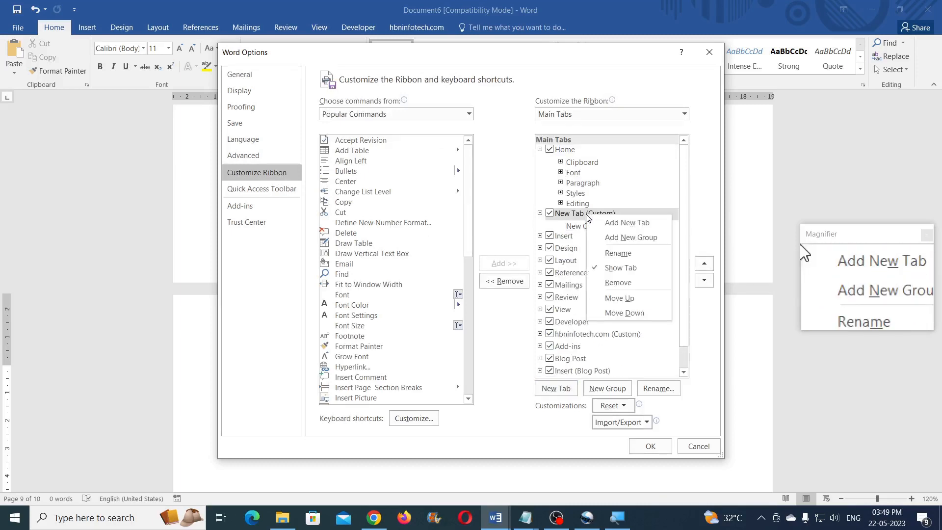
left_click(618, 254)
type("H")
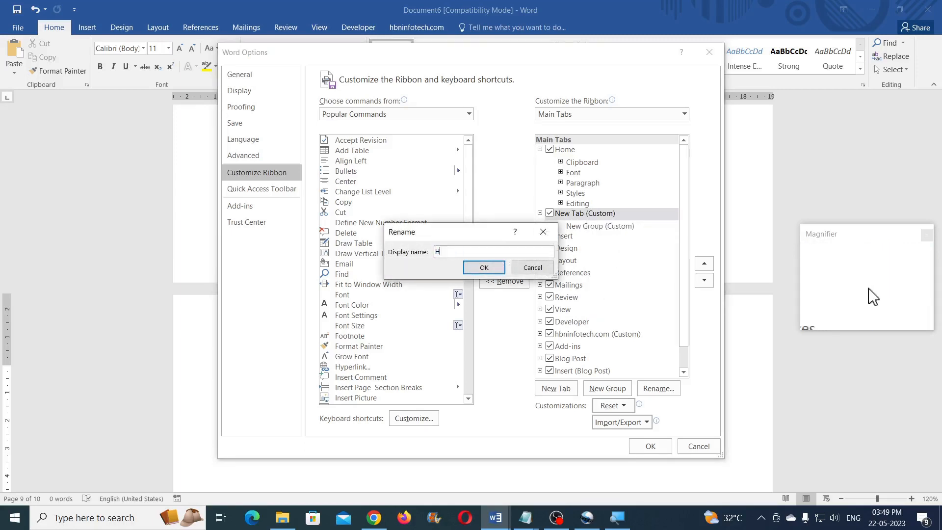
type("BN TAB2")
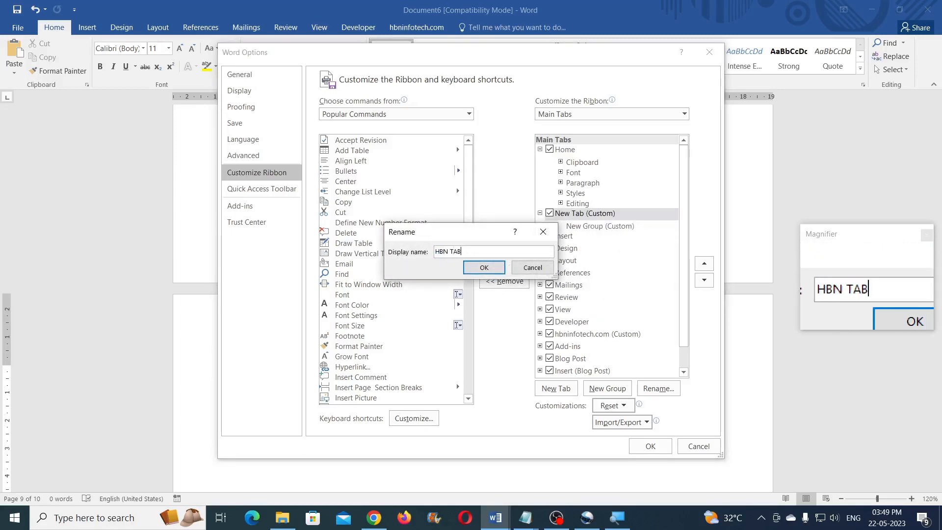
left_click(484, 267)
Step: Rename the new group in HBN TAB2 to HBN Group and move the HBN TAB2 tab directly after the hbninfotech.com tab
right_click(573, 227)
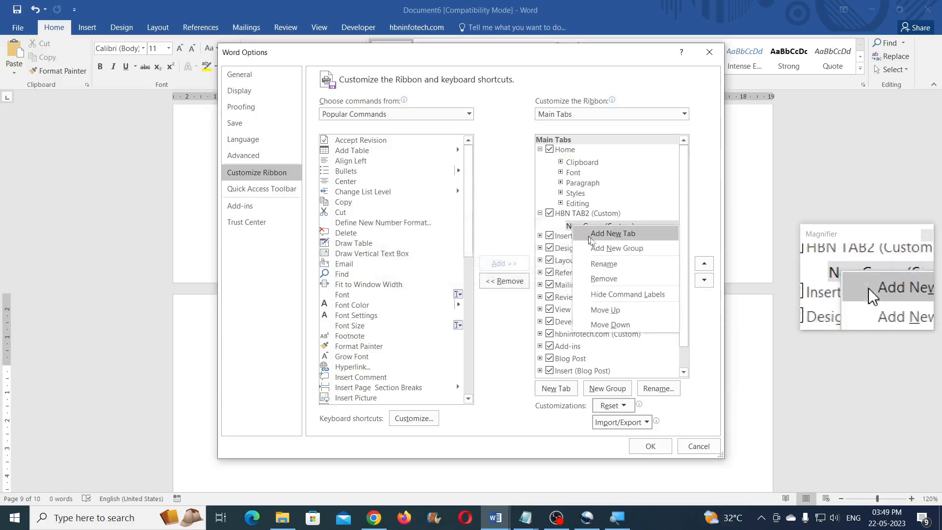
left_click(611, 264)
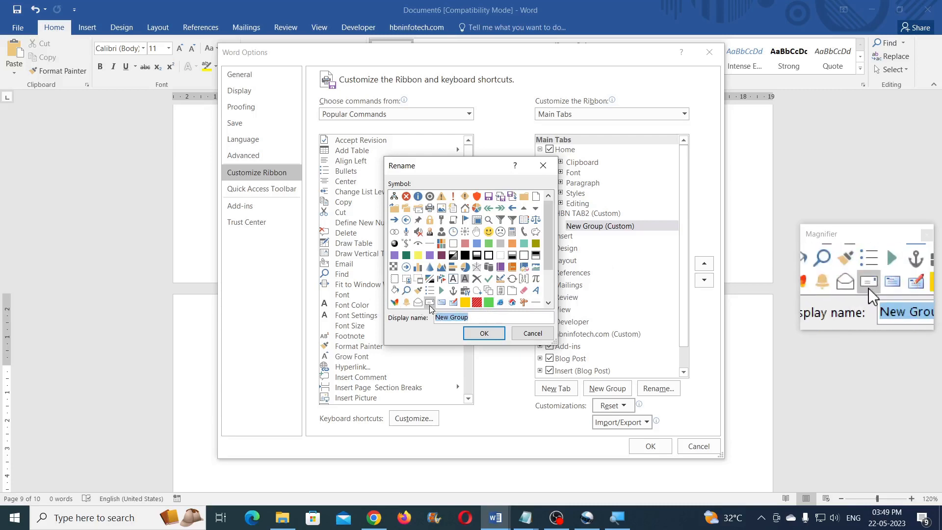
type("HBN Group")
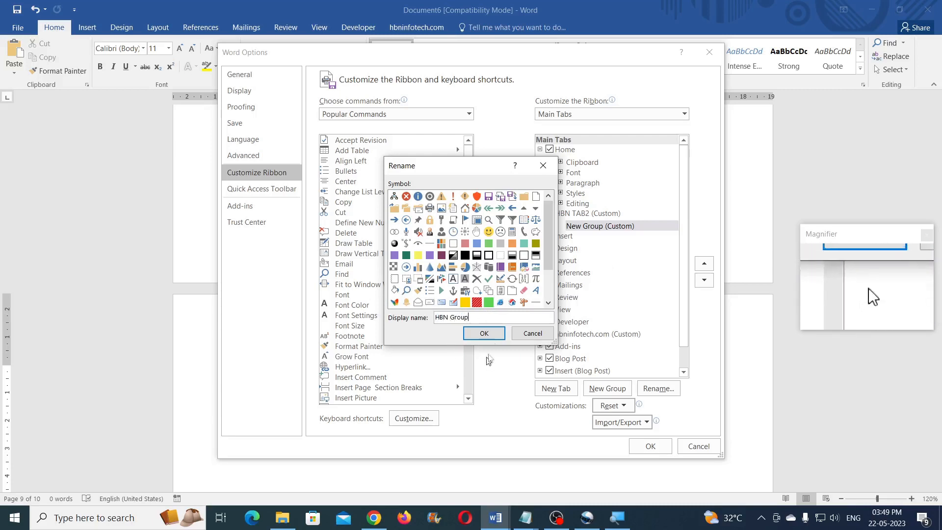
left_click(483, 333)
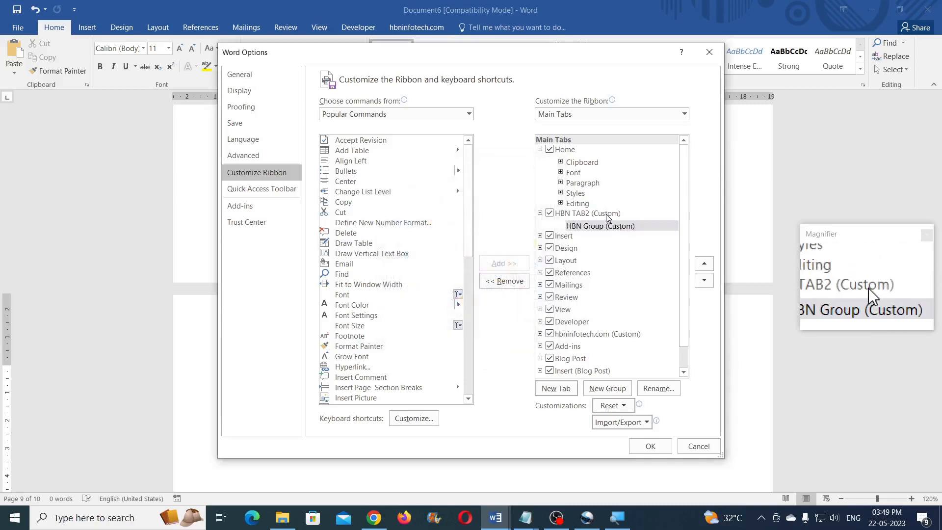
left_click_drag(608, 216, 612, 337)
scroll(654, 314, "down", 1)
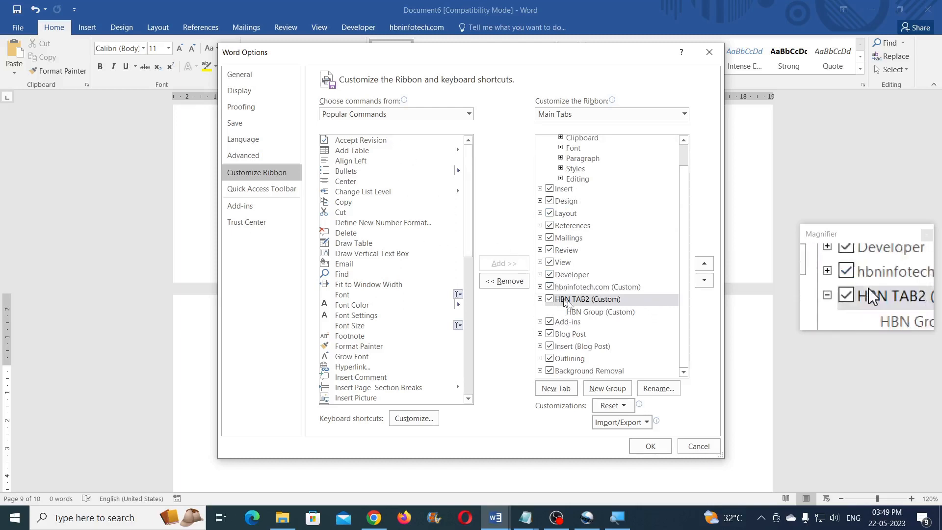
Step: Add the macro Normal.Module3.PageNumInsert to the HBN Group of the HBN TAB2 tab
left_click(583, 312)
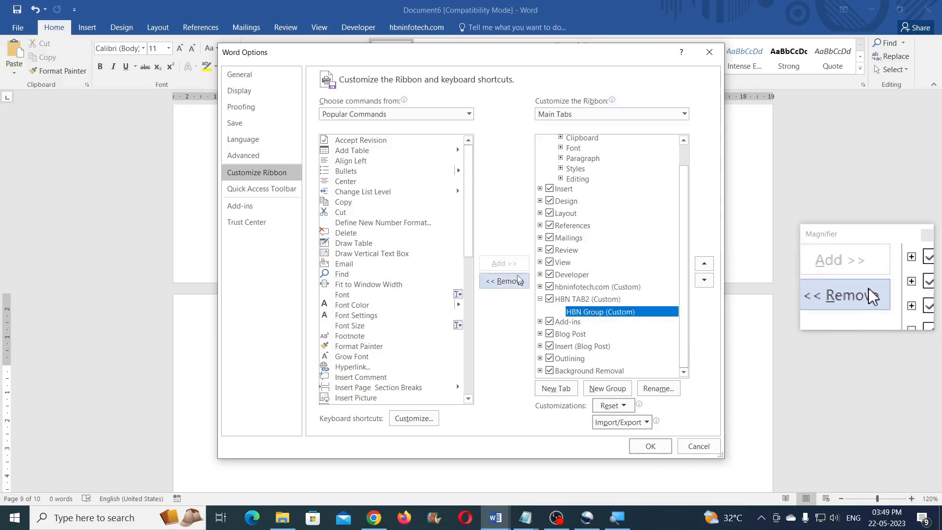
left_click(424, 116)
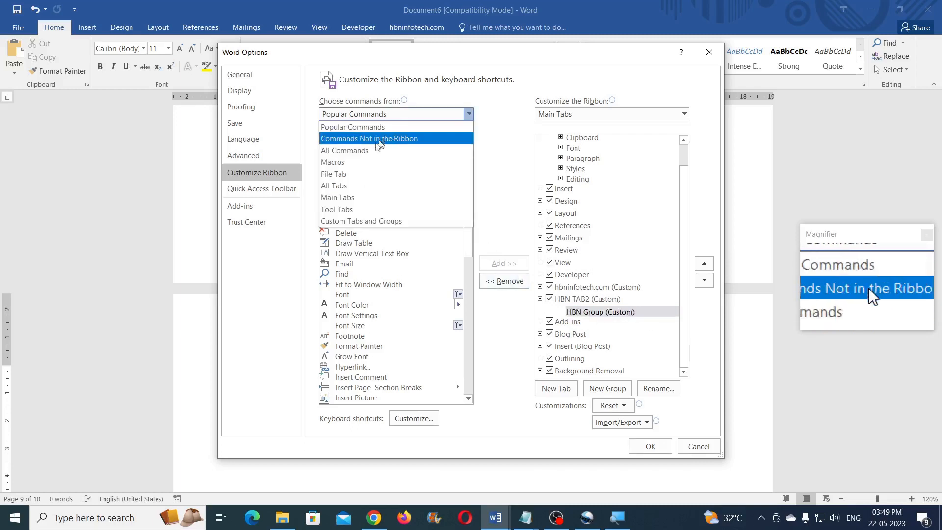
left_click(358, 162)
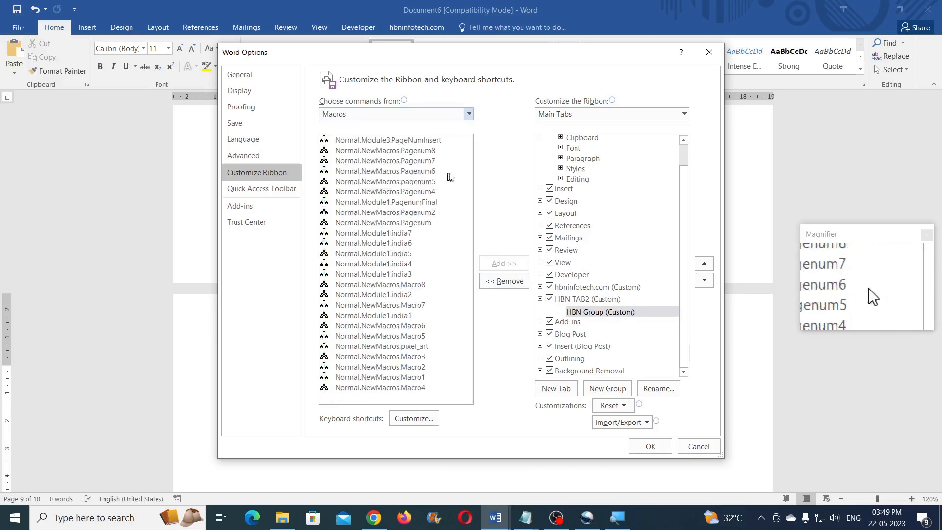
left_click(411, 141)
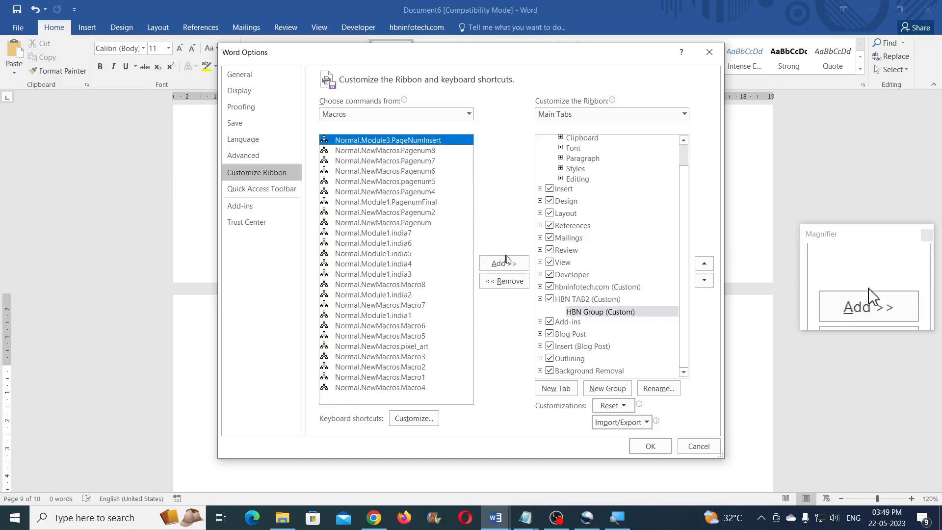
left_click(506, 259)
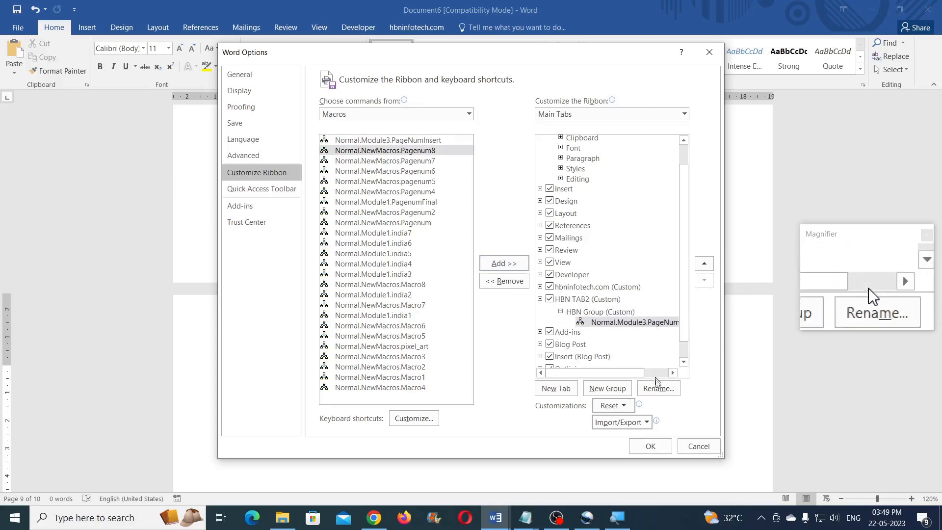
Step: Give the PageNumInsert macro command the raised-hand symbol and display the customized HBN TAB2 in the ribbon
left_click(658, 389)
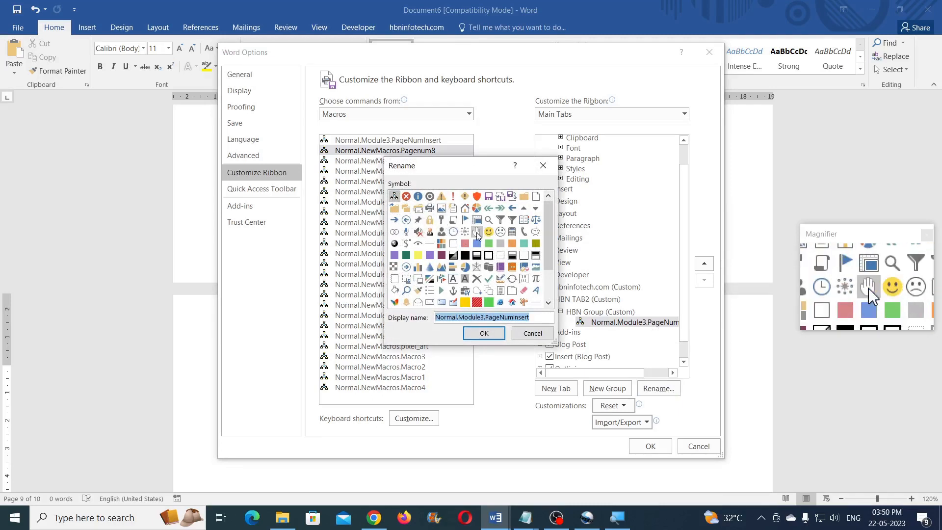
left_click(476, 231)
left_click(484, 333)
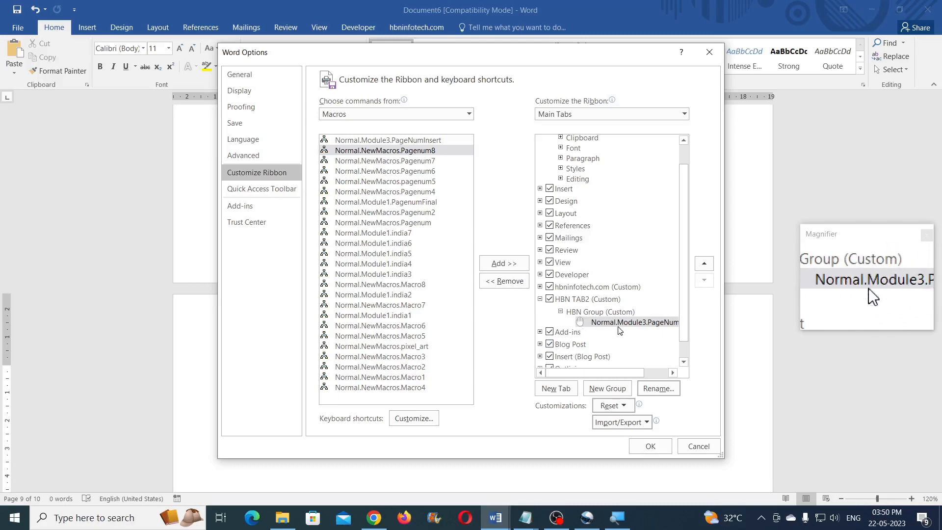
left_click(650, 447)
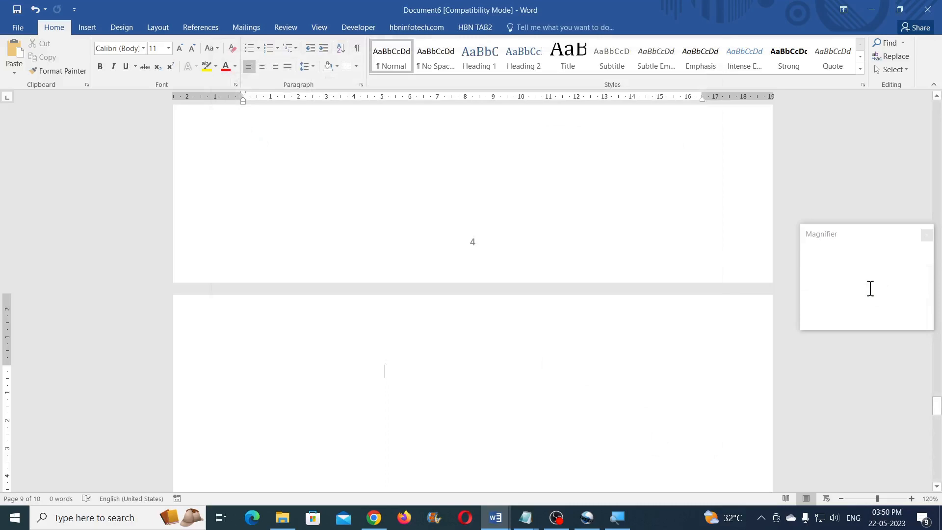
left_click(474, 29)
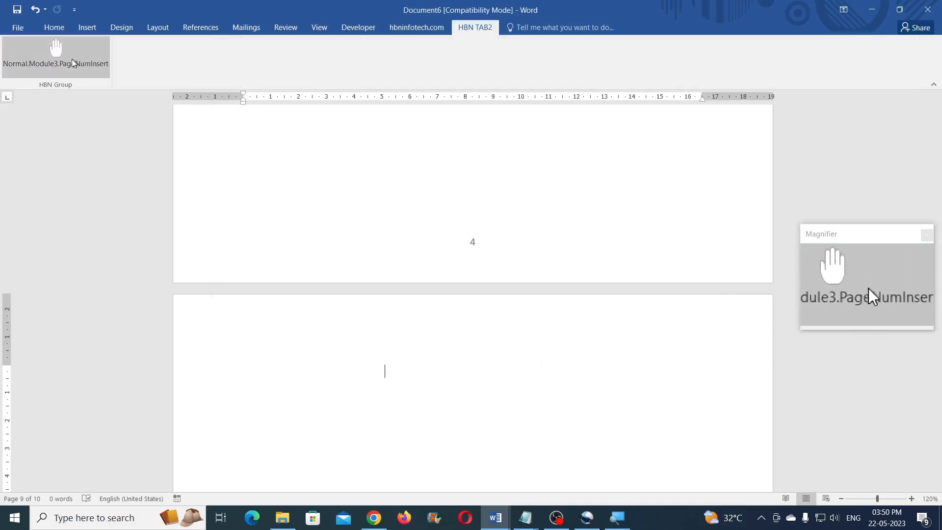